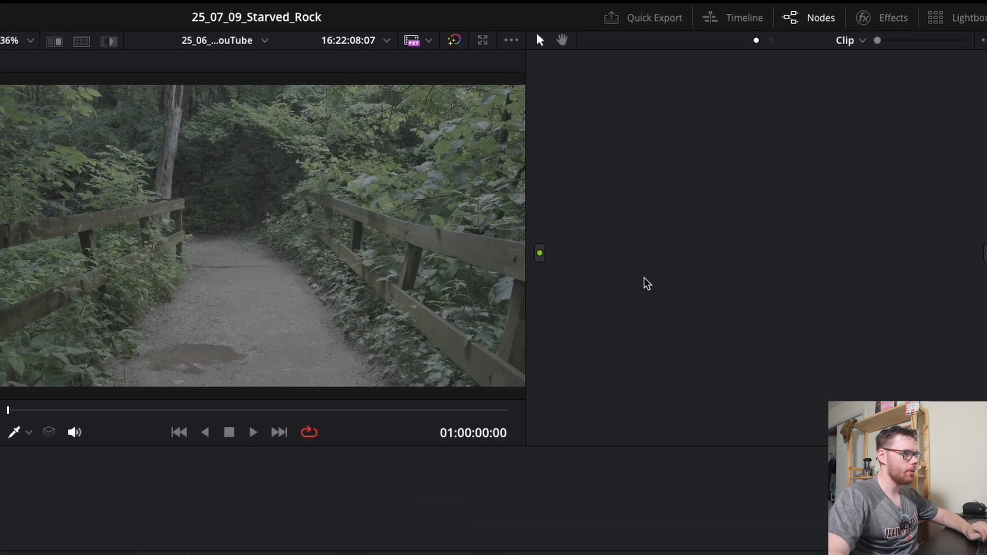
- Create corrector node 01 from the Node editor's context menu for the forest-path clip
{"action": "right_click", "coordinate": [704, 158]}
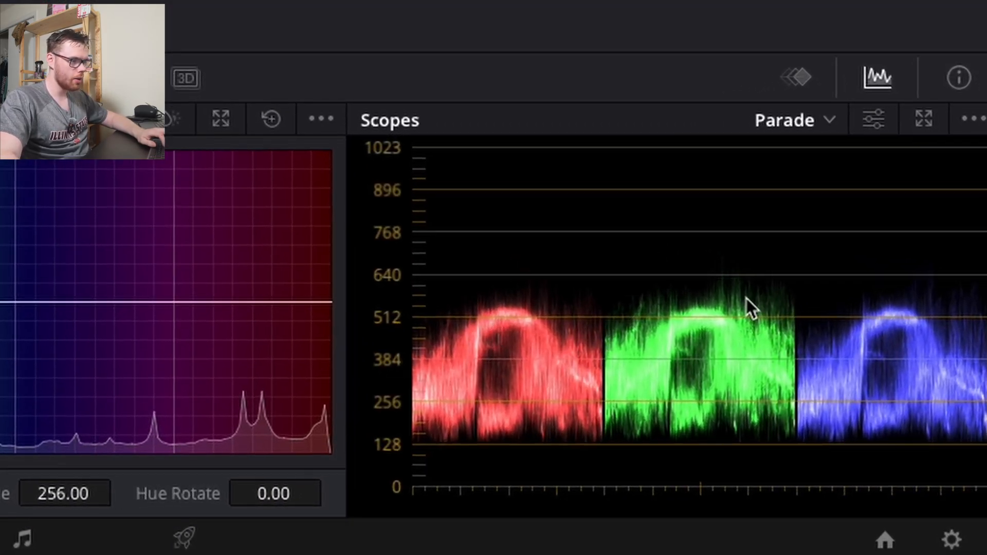
{"action": "left_click", "coordinate": [792, 120]}
{"action": "left_click", "coordinate": [912, 412]}
{"action": "left_click", "coordinate": [792, 120]}
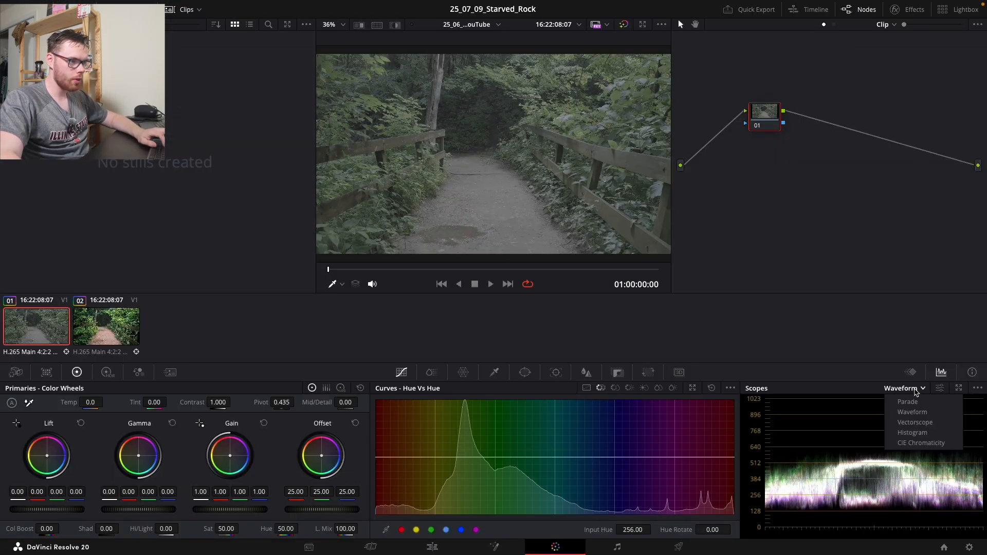
{"action": "left_click", "coordinate": [920, 432]}
{"action": "left_click", "coordinate": [914, 394]}
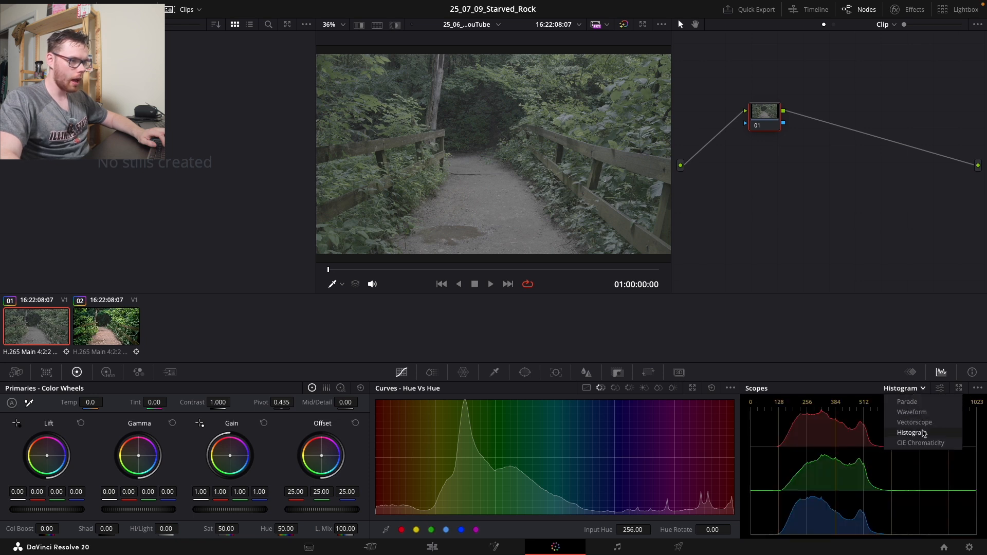
{"action": "left_click", "coordinate": [912, 442]}
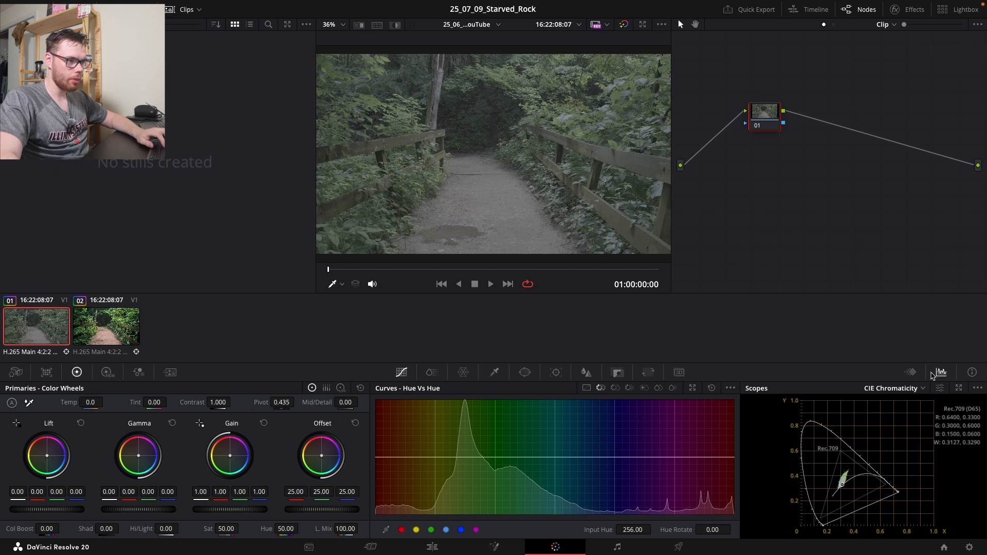
{"action": "left_click", "coordinate": [924, 388]}
{"action": "left_click", "coordinate": [904, 404]}
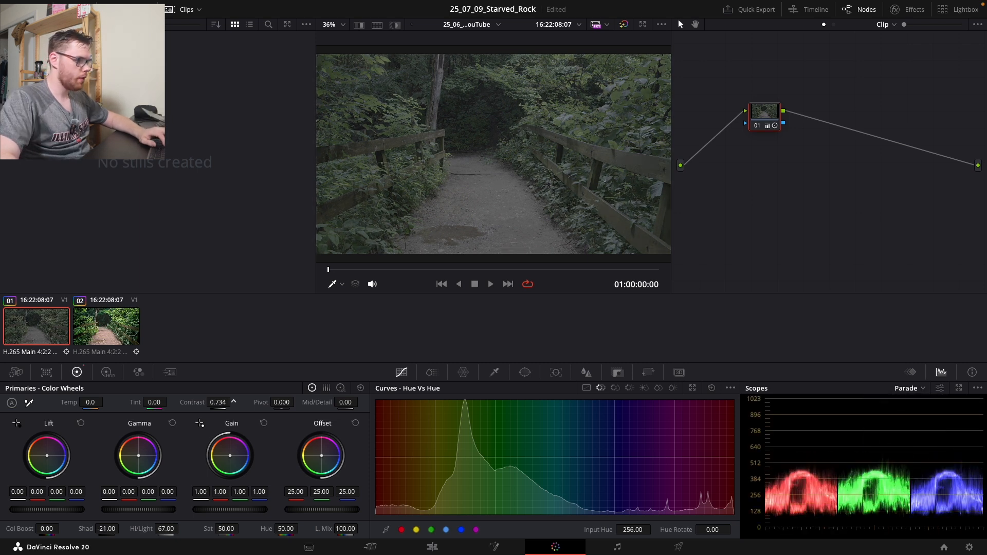
- Set node 01 to contrast 1.156, pivot 0.570, shadows -32, highlights 65.50 and gain 0.99
{"action": "left_click_drag", "start_coordinate": [218, 403], "coordinate": [234, 402]}
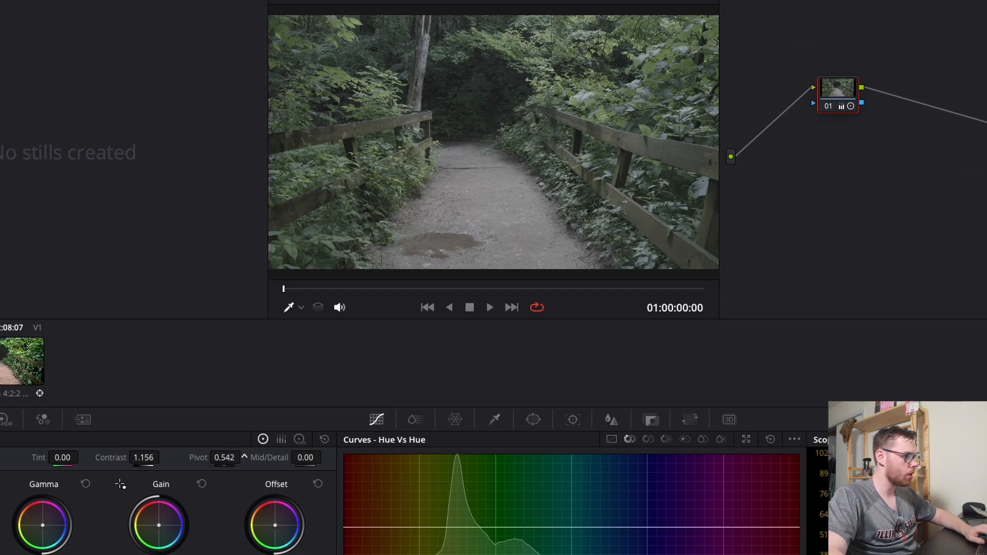
{"action": "left_click_drag", "start_coordinate": [245, 457], "coordinate": [245, 456]}
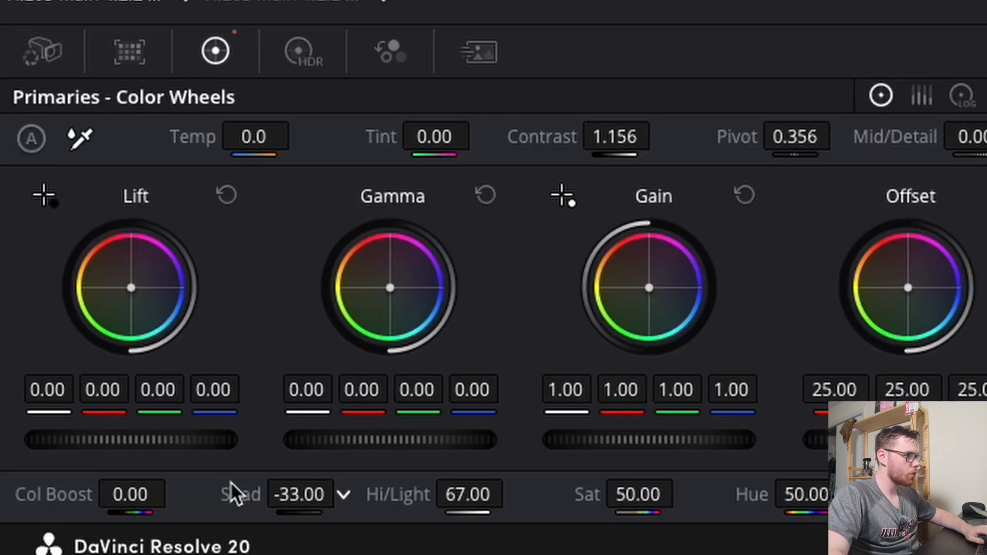
{"action": "mouse_move", "coordinate": [230, 482]}
{"action": "left_mouse_down"}
{"action": "mouse_move", "coordinate": [241, 483]}
{"action": "mouse_move", "coordinate": [230, 483]}
{"action": "left_mouse_up"}
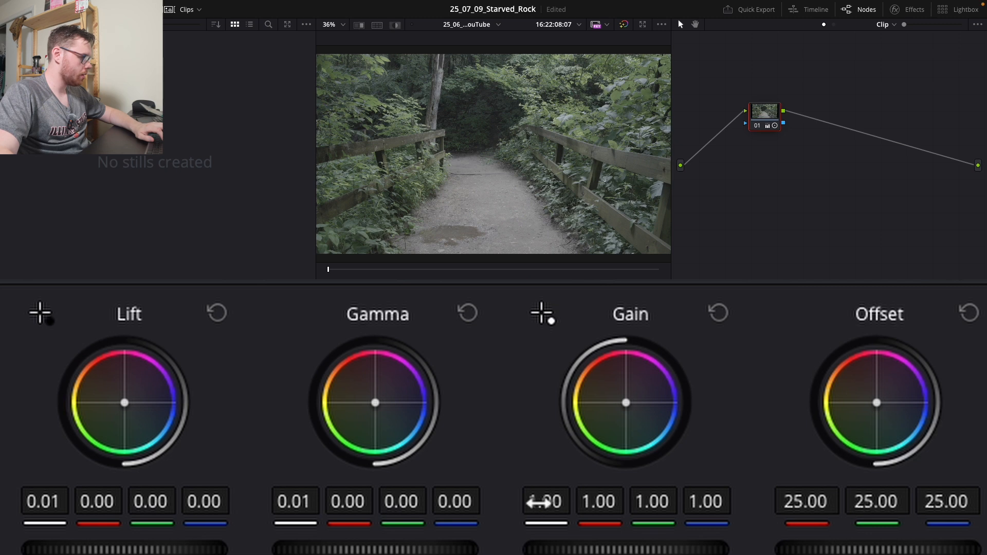
{"action": "left_click_drag", "start_coordinate": [530, 520], "coordinate": [518, 520]}
{"action": "left_click_drag", "start_coordinate": [520, 521], "coordinate": [522, 521]}
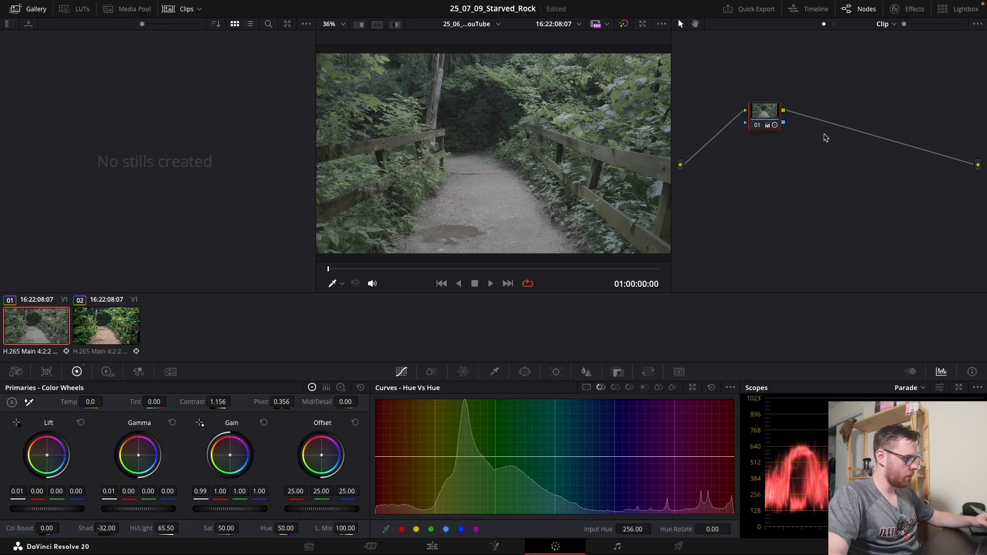
- Add serial node 02 after node 01 and browse the LUT library to the Sony folder
{"action": "key", "text": "alt+s"}
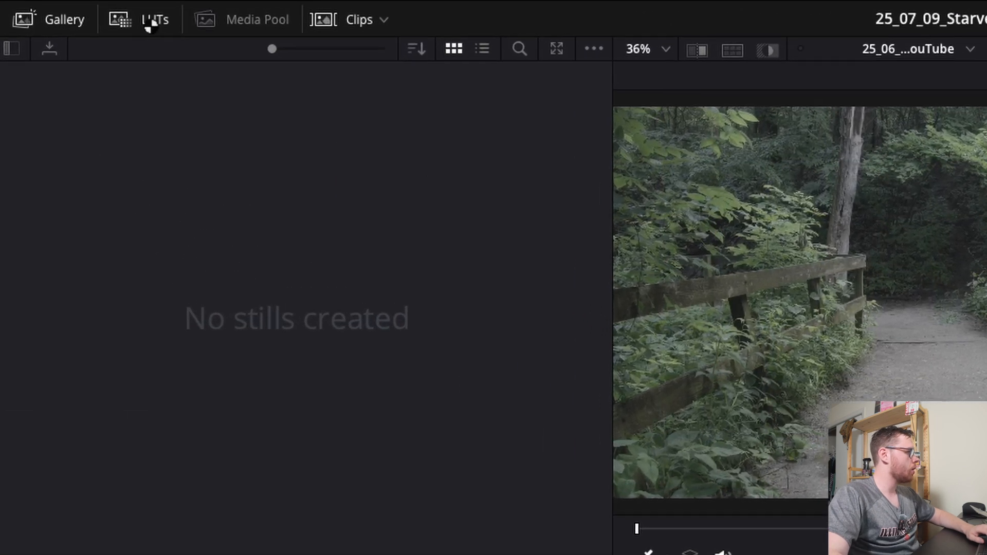
{"action": "left_click", "coordinate": [135, 19]}
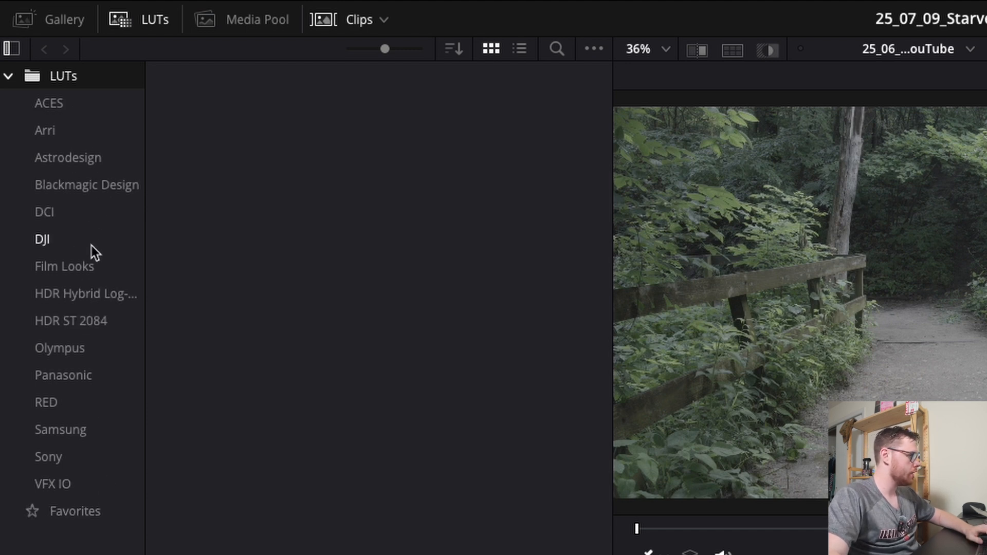
{"action": "left_click", "coordinate": [67, 185]}
{"action": "left_click", "coordinate": [64, 238]}
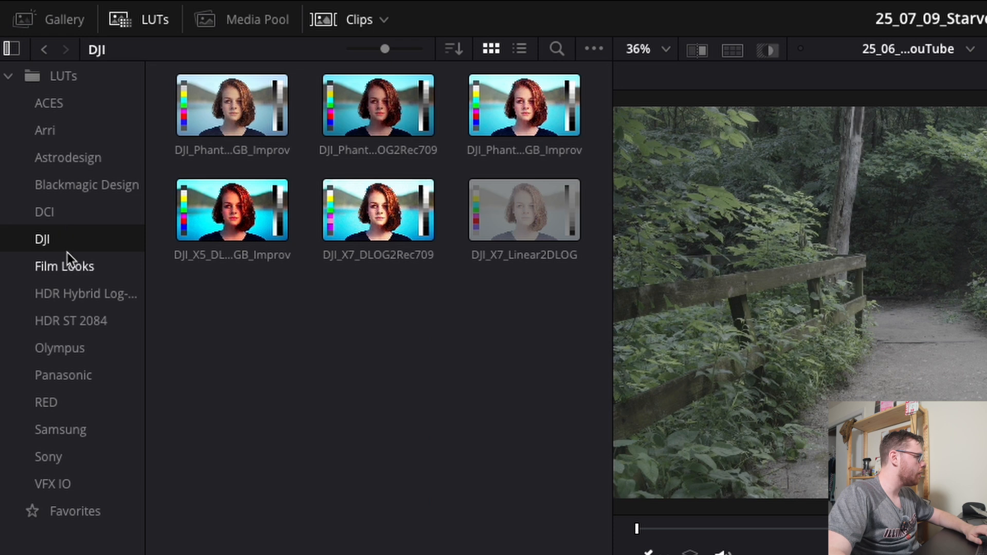
{"action": "left_click", "coordinate": [79, 472]}
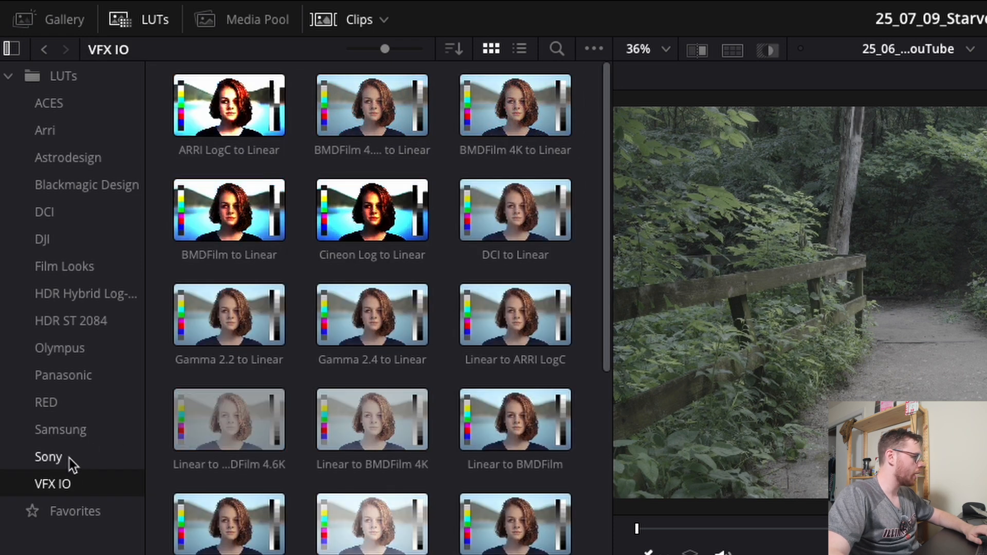
{"action": "left_click", "coordinate": [69, 460]}
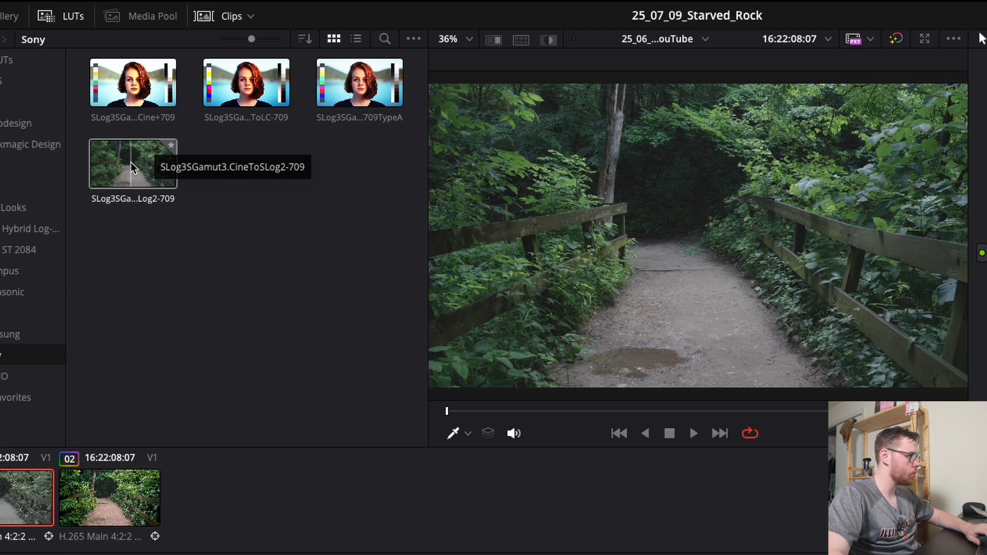
- Apply the SLog3SGamut3.CineToSLog2-709 LUT to node 02 and raise node 01's lift to 0.05
{"action": "double_click", "coordinate": [135, 162]}
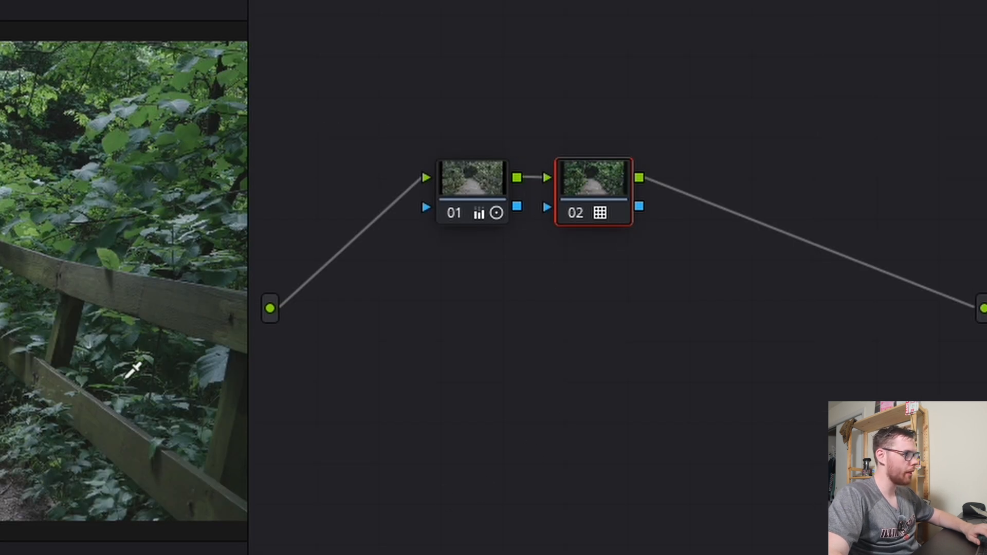
{"action": "left_click", "coordinate": [472, 183]}
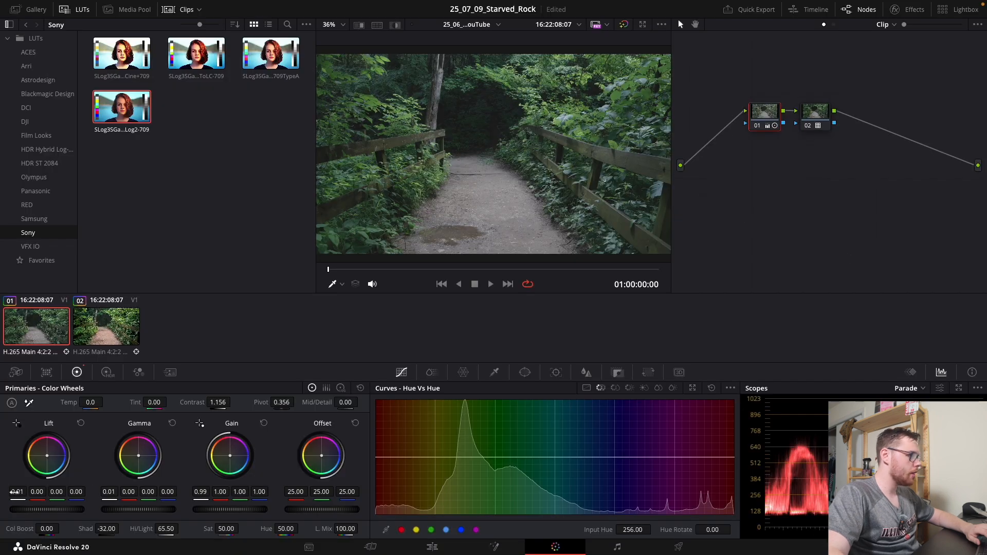
{"action": "left_click_drag", "start_coordinate": [15, 492], "coordinate": [24, 492]}
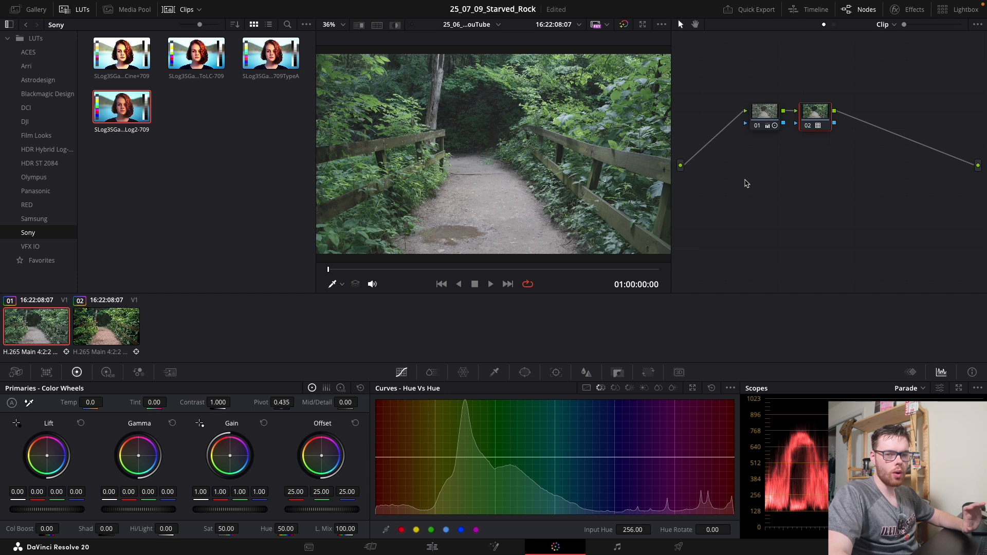
- Set node 02 to temperature 280 and tint -1, and raise node 01's contrast to 1.200
{"action": "left_click_drag", "start_coordinate": [96, 402], "coordinate": [99, 402]}
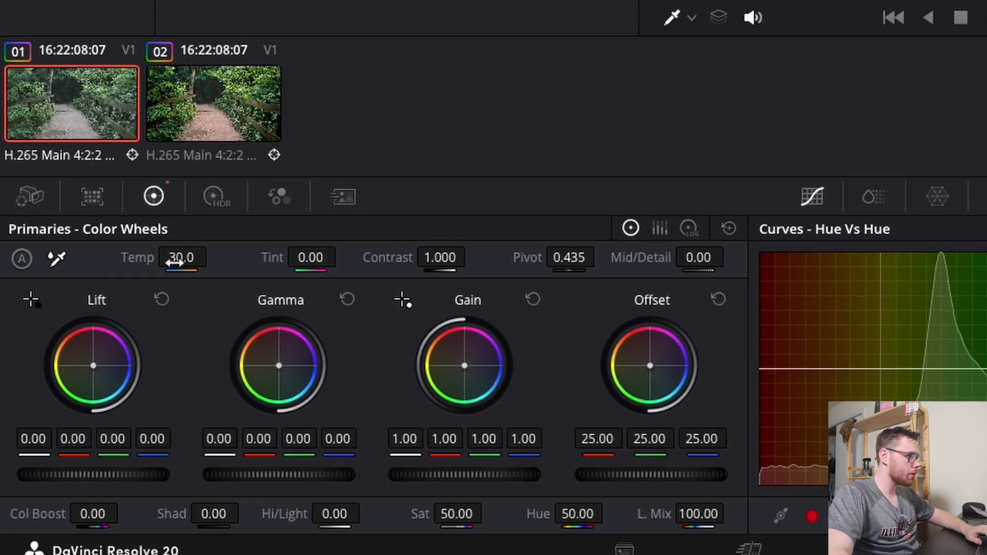
{"action": "left_click_drag", "start_coordinate": [242, 149], "coordinate": [294, 149]}
{"action": "left_click_drag", "start_coordinate": [123, 366], "coordinate": [114, 366]}
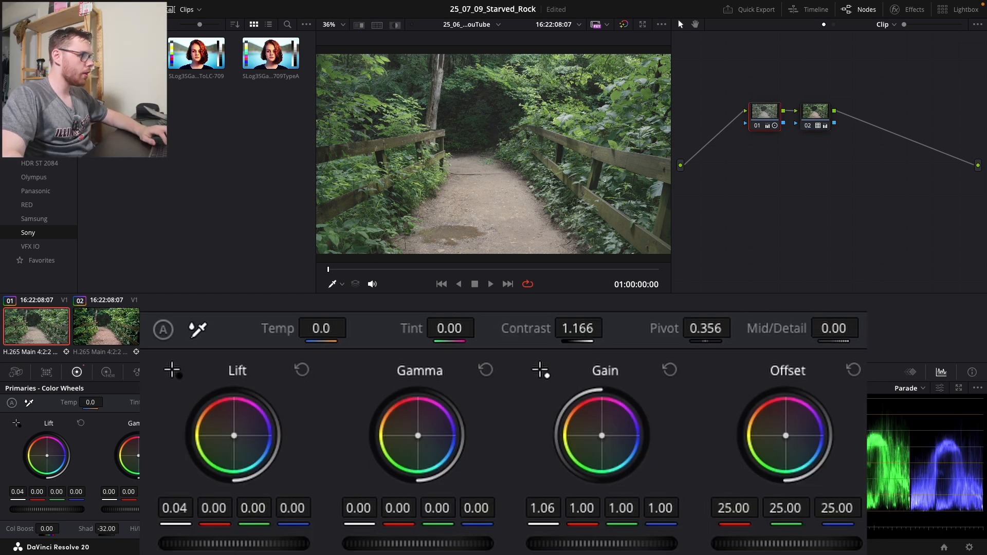
{"action": "mouse_move", "coordinate": [609, 328]}
{"action": "left_mouse_down"}
{"action": "mouse_move", "coordinate": [631, 328]}
{"action": "mouse_move", "coordinate": [614, 328]}
{"action": "left_mouse_up"}
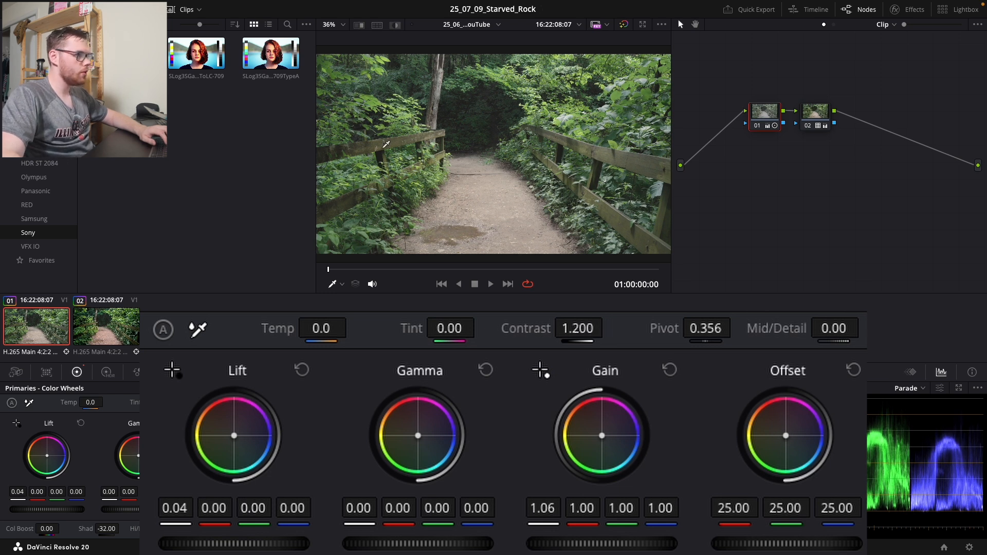
{"action": "left_click_drag", "start_coordinate": [449, 328], "coordinate": [442, 328]}
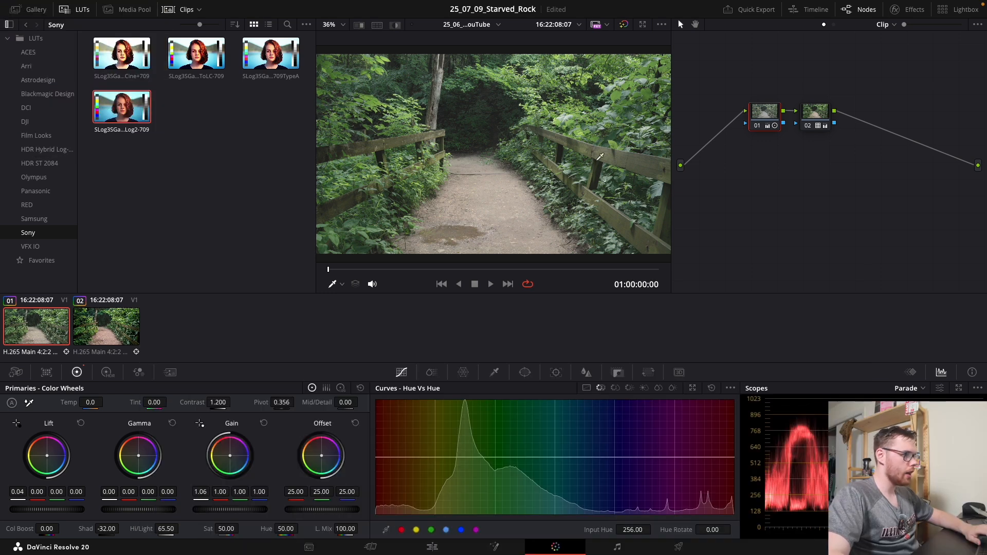
{"action": "left_click", "coordinate": [812, 115]}
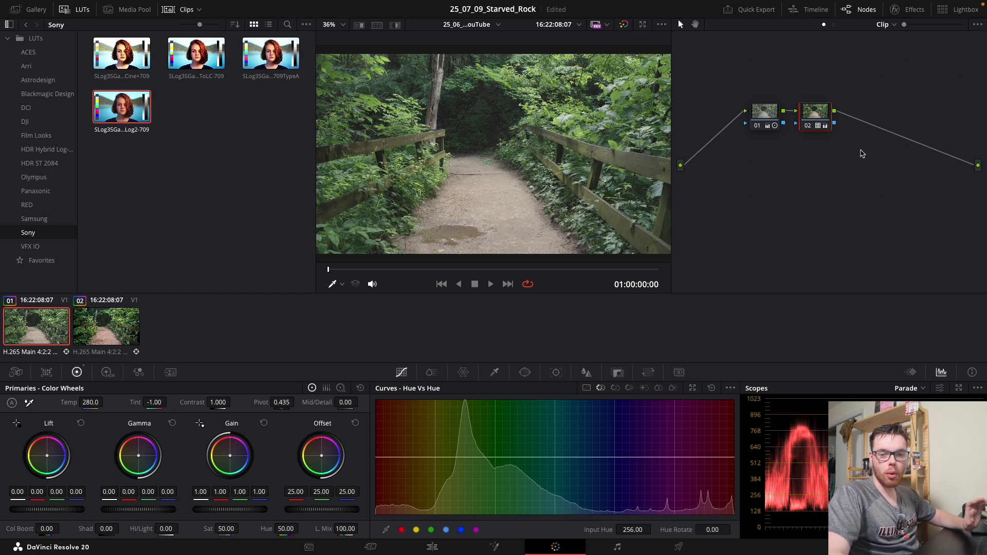
- Add a third serial node, 03, after node 02
{"action": "right_click", "coordinate": [882, 123]}
{"action": "left_click", "coordinate": [868, 141]}
{"action": "key", "text": "alt+s"}
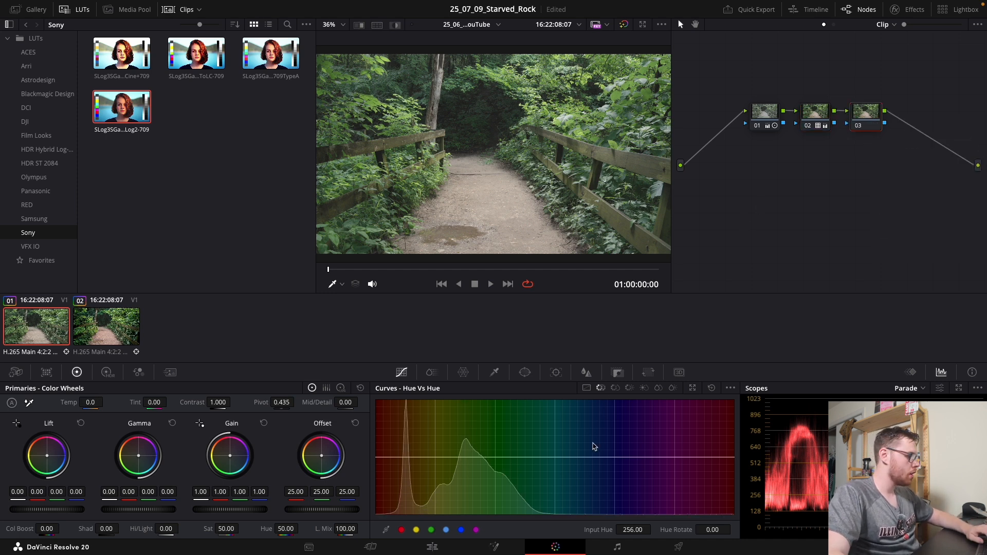
- On node 03's Hue vs Hue curve, sample the green foliage and rotate its hue
{"action": "left_click", "coordinate": [587, 388]}
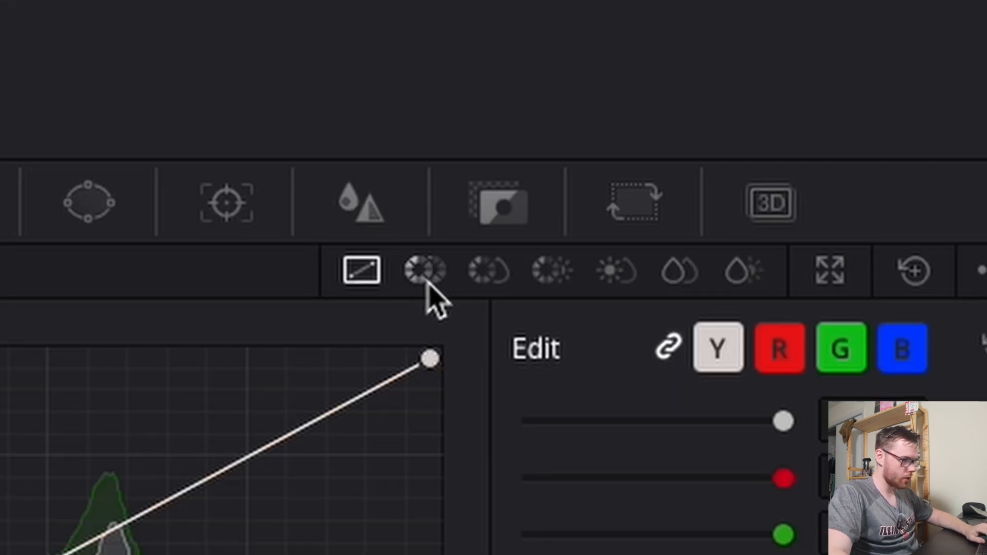
{"action": "left_click", "coordinate": [425, 281]}
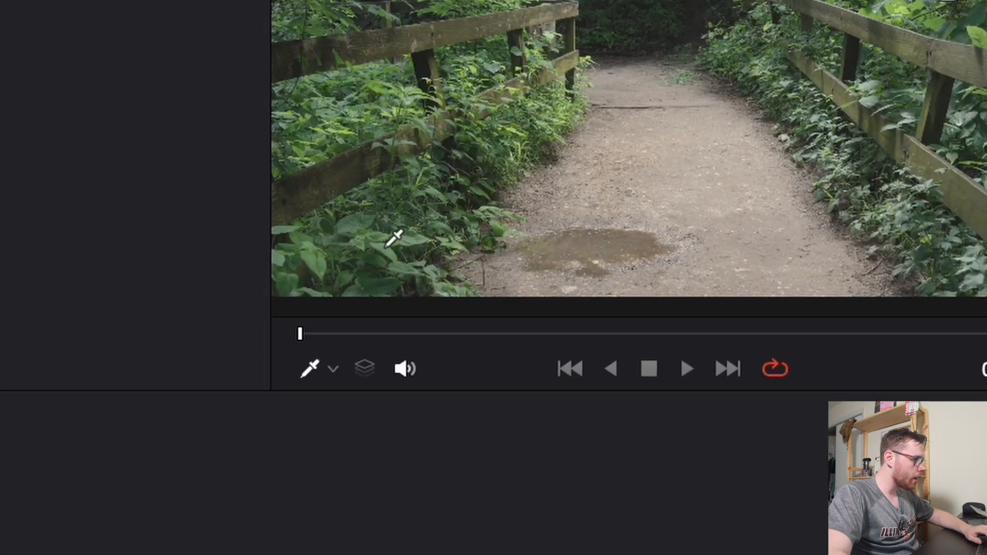
{"action": "left_click", "coordinate": [395, 253]}
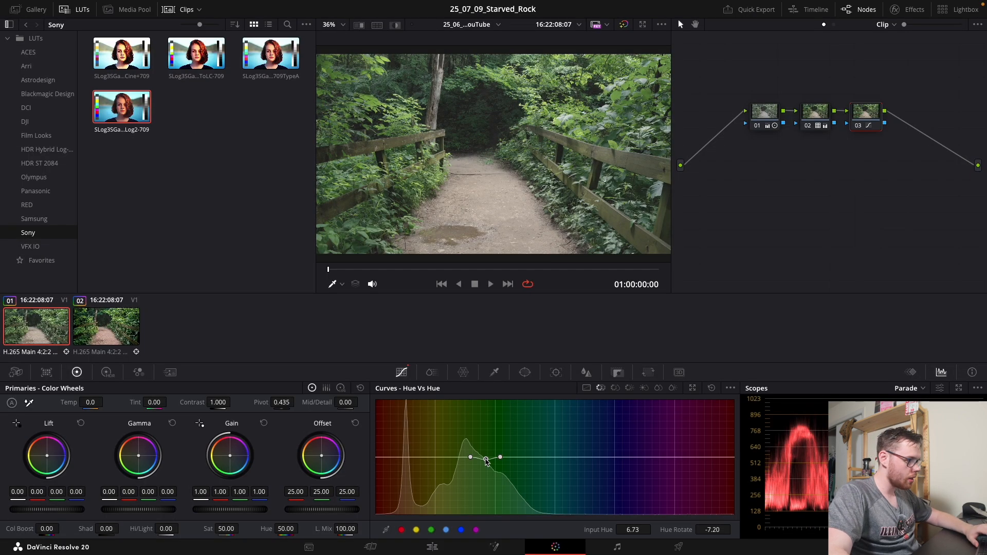
{"action": "left_click_drag", "start_coordinate": [486, 461], "coordinate": [484, 473]}
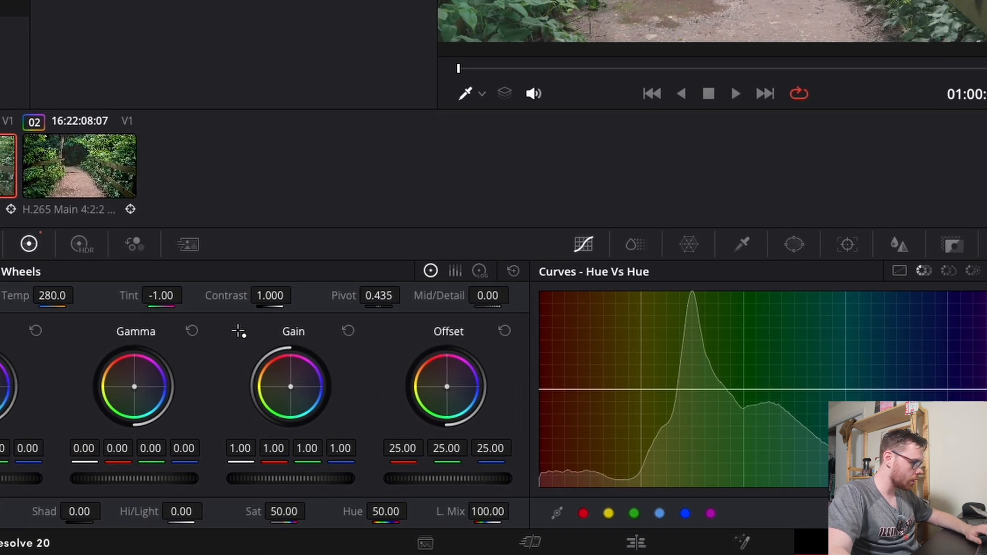
- Raise node 02's saturation to about 75
{"action": "left_click_drag", "start_coordinate": [229, 529], "coordinate": [242, 528]}
{"action": "left_click_drag", "start_coordinate": [341, 503], "coordinate": [341, 502]}
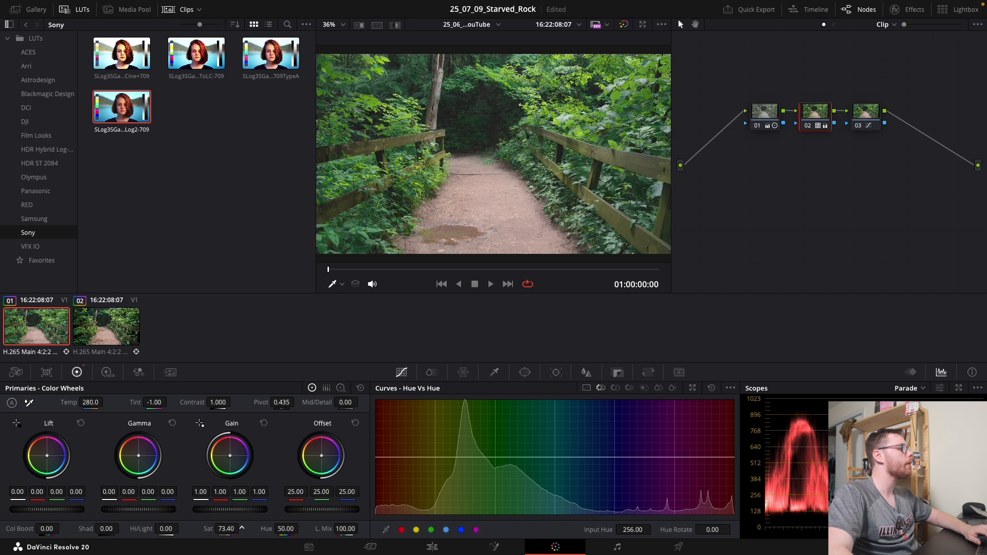
{"action": "left_click_drag", "start_coordinate": [242, 528], "coordinate": [901, 67]}
- Pull node 03's red Hue vs Hue point toward the centre, leaving a 10.40 rotation
{"action": "left_click", "coordinate": [868, 113]}
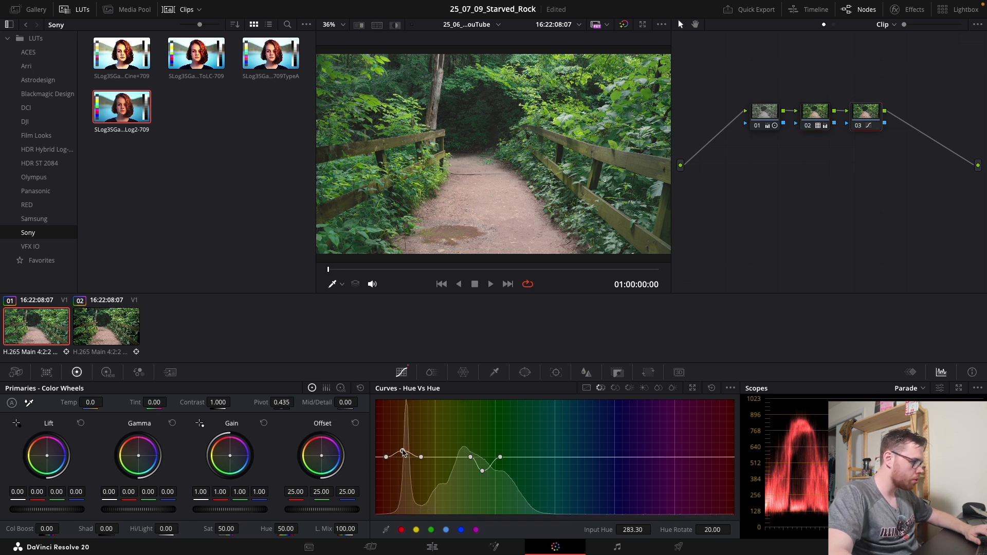
{"action": "left_click_drag", "start_coordinate": [404, 451], "coordinate": [402, 457]}
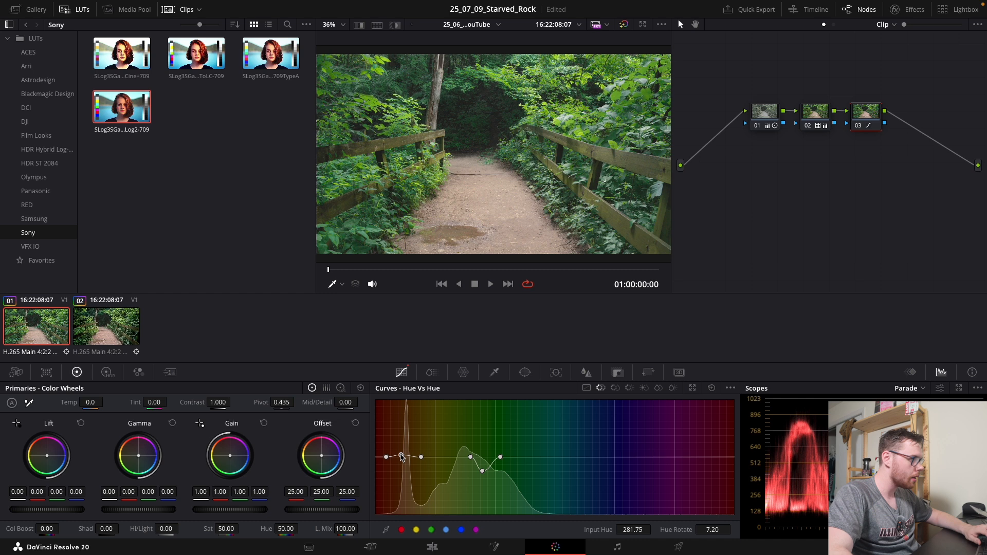
{"action": "left_click_drag", "start_coordinate": [402, 457], "coordinate": [402, 456]}
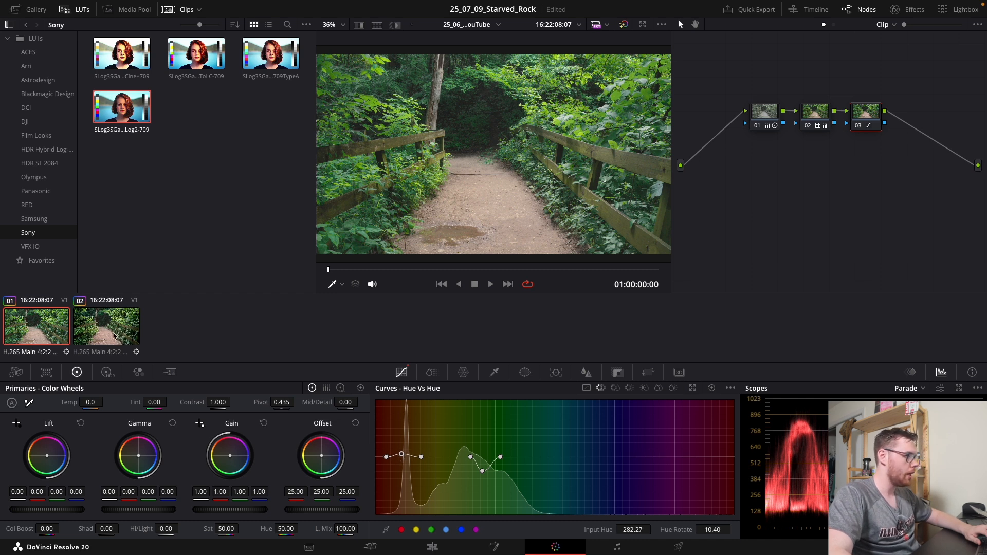
{"action": "left_click", "coordinate": [764, 111]}
- Warm node 02 to temperature 440 with tint 12.50, and lift node 01's gamma to 0.01
{"action": "left_click", "coordinate": [814, 112]}
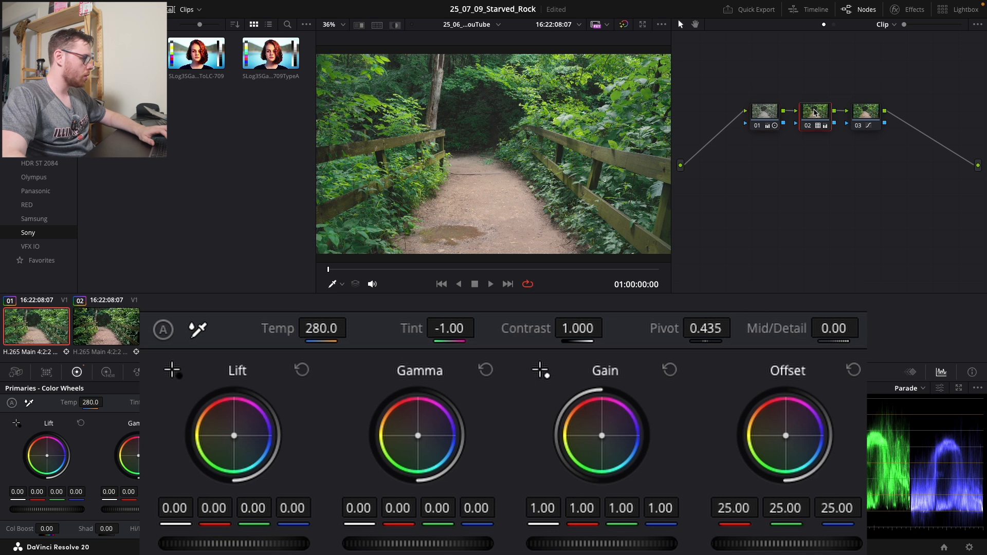
{"action": "left_click_drag", "start_coordinate": [452, 329], "coordinate": [480, 328]}
{"action": "left_click_drag", "start_coordinate": [335, 327], "coordinate": [353, 328]}
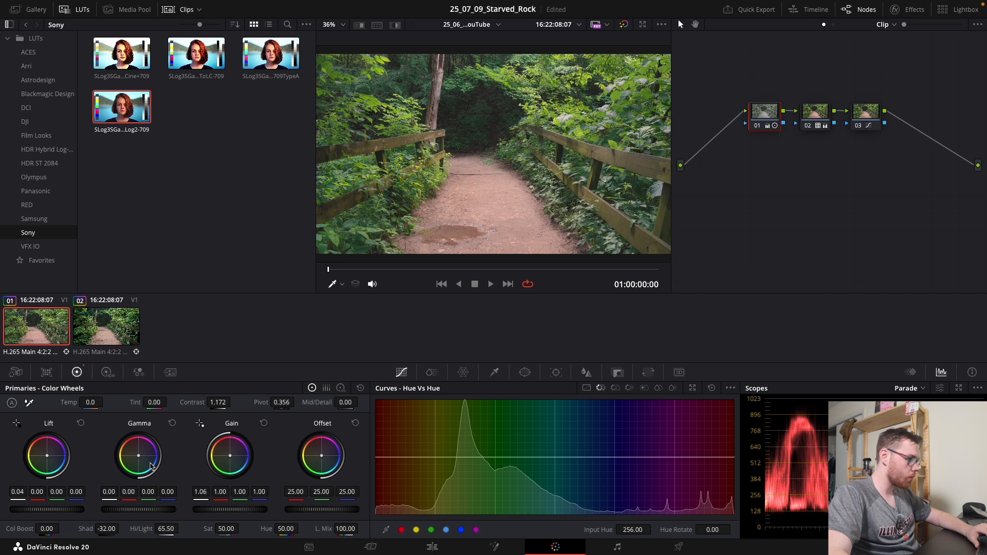
{"action": "left_click_drag", "start_coordinate": [118, 492], "coordinate": [120, 492]}
{"action": "left_click_drag", "start_coordinate": [201, 492], "coordinate": [203, 492]}
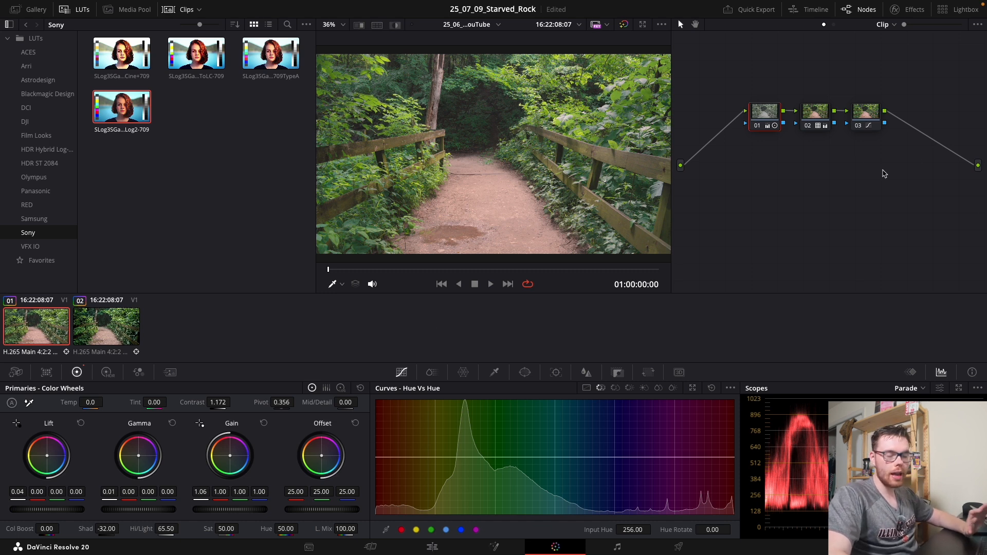
- Add serial node 04 after node 03
{"action": "right_click", "coordinate": [884, 172]}
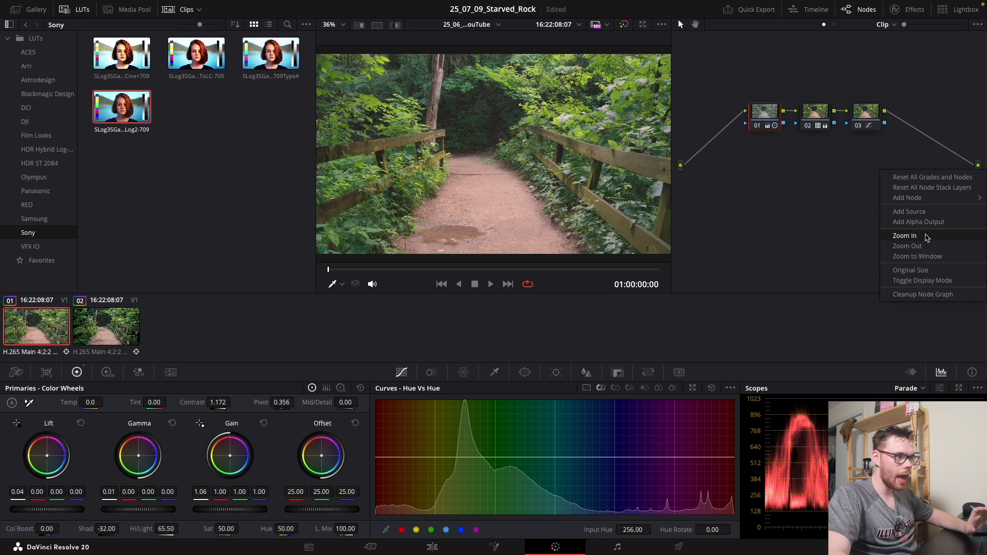
{"action": "left_click", "coordinate": [870, 122]}
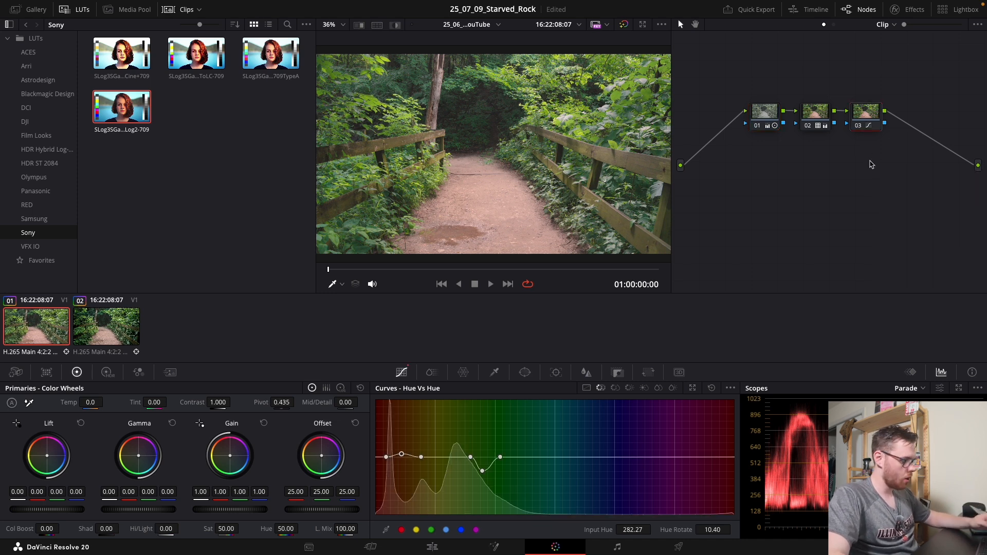
{"action": "key", "text": "alt+s"}
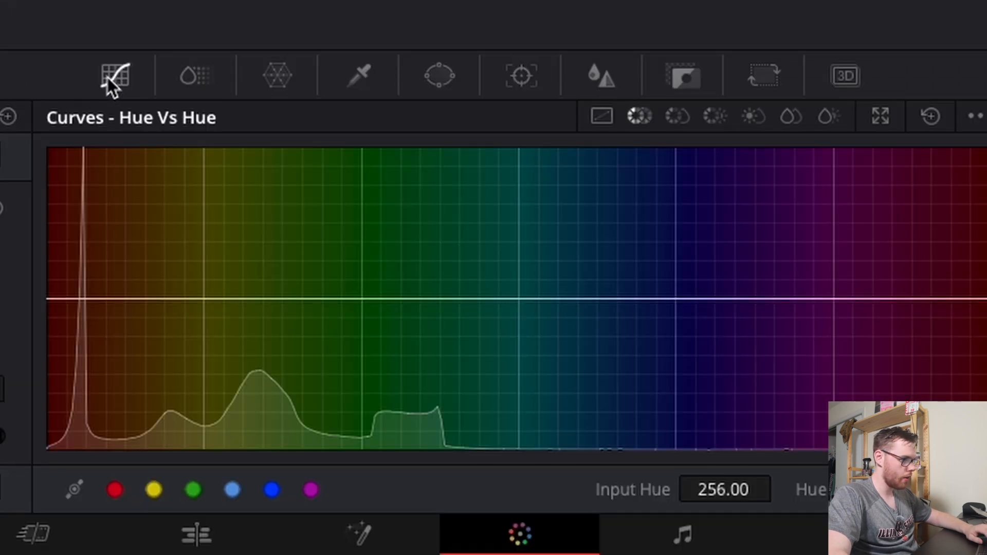
- Give node 04 a large inverted circular window around the path with softness 10.52
{"action": "left_click", "coordinate": [426, 86]}
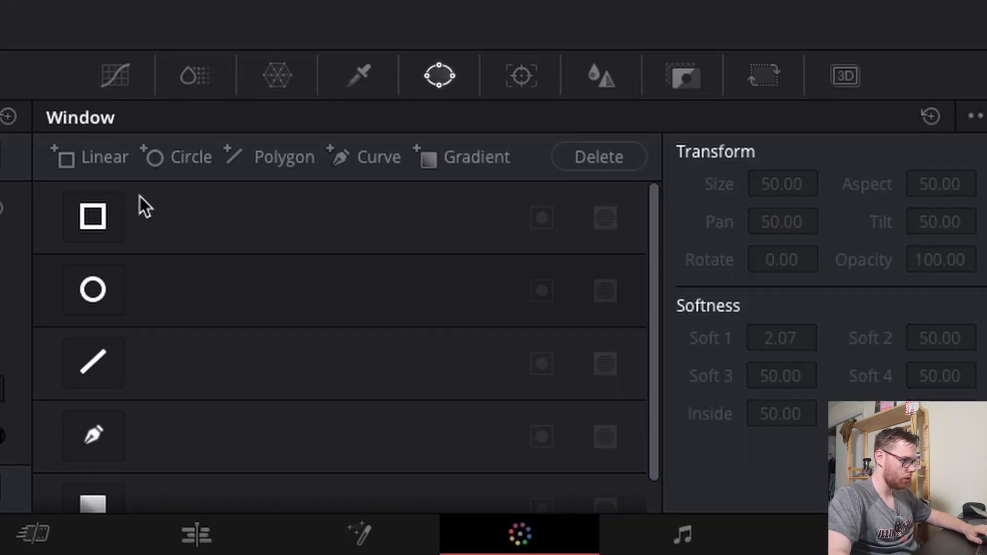
{"action": "left_click", "coordinate": [93, 291]}
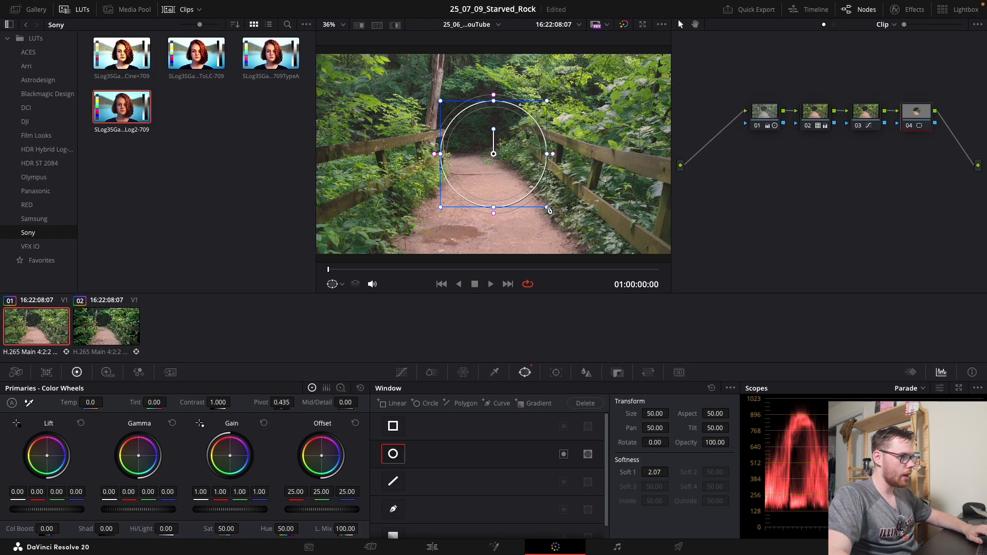
{"action": "left_click_drag", "start_coordinate": [549, 209], "coordinate": [663, 272]}
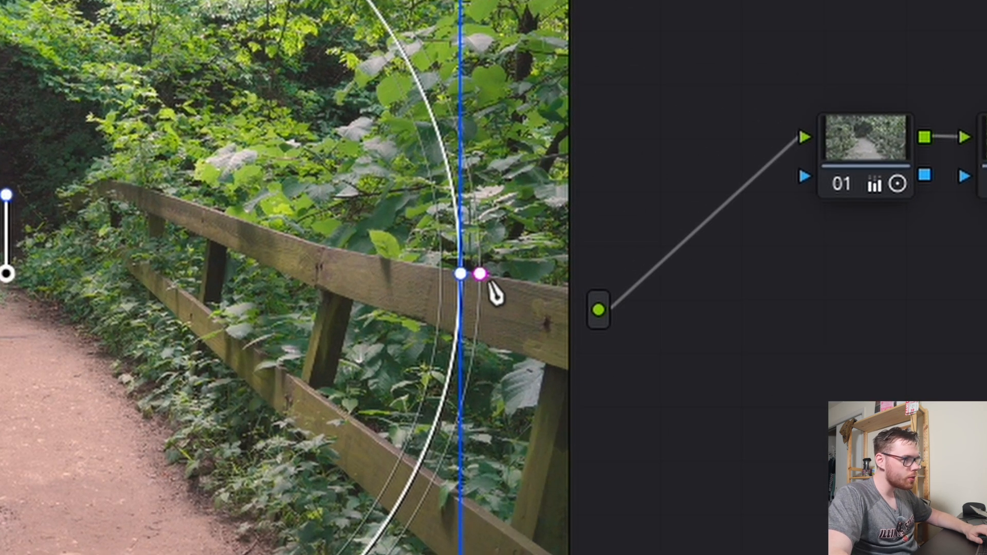
{"action": "left_click_drag", "start_coordinate": [481, 278], "coordinate": [597, 308]}
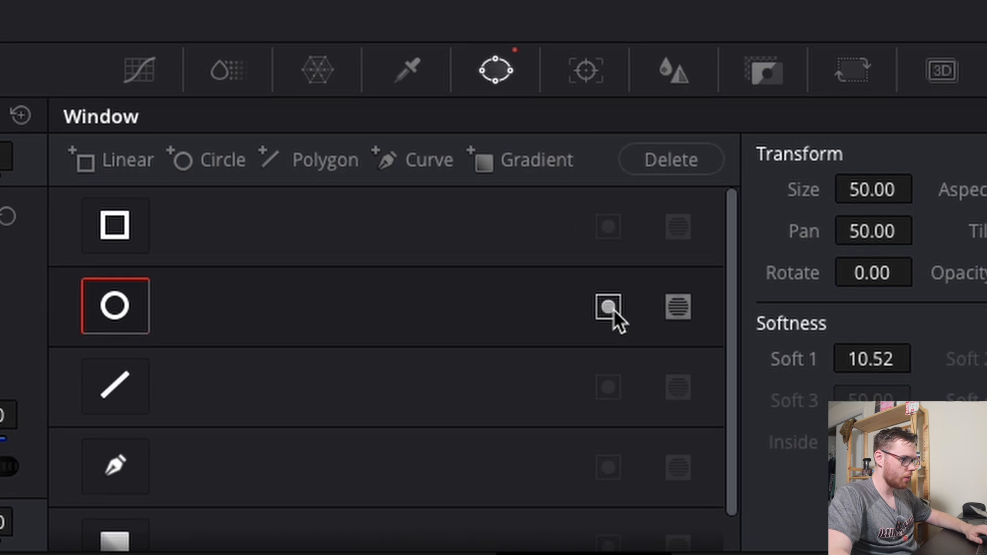
{"action": "left_click", "coordinate": [614, 301]}
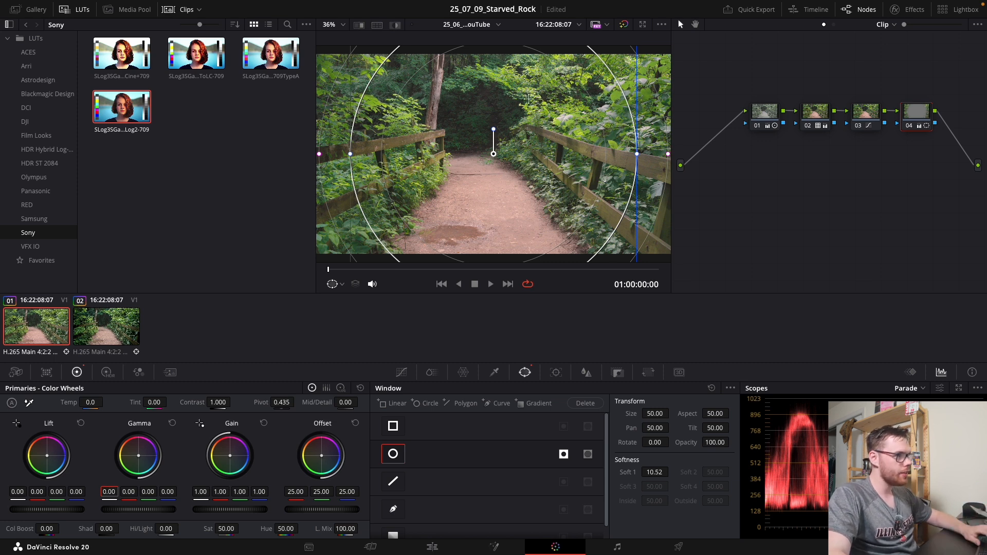
- Lower node 04's gamma to -0.20 to darken the edges, then play the clip
{"action": "left_click_drag", "start_coordinate": [105, 509], "coordinate": [89, 509]}
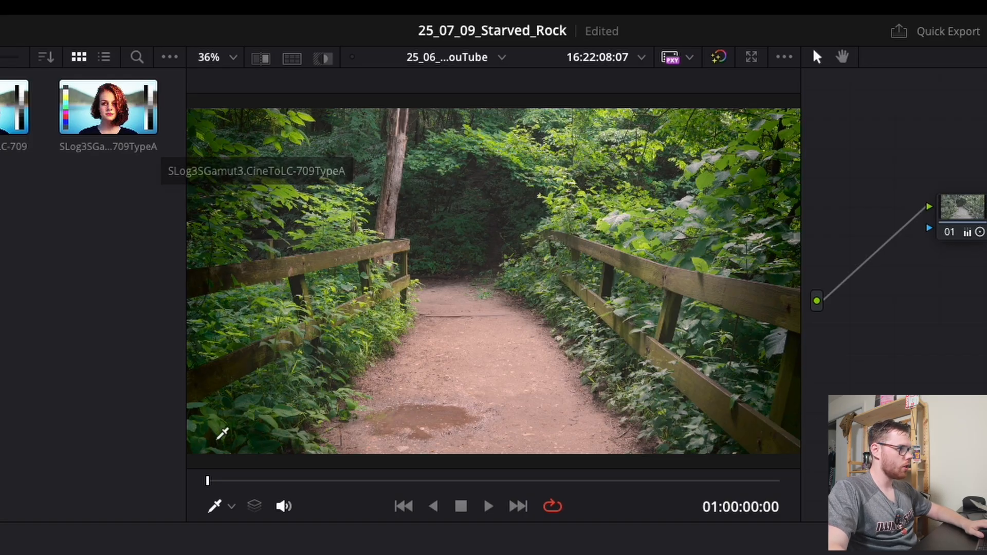
{"action": "key", "text": "space"}
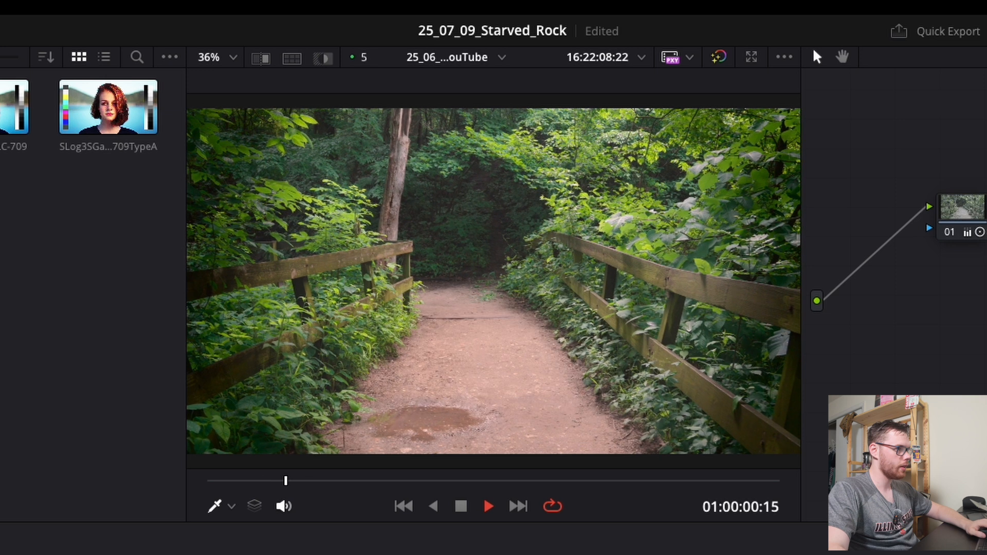